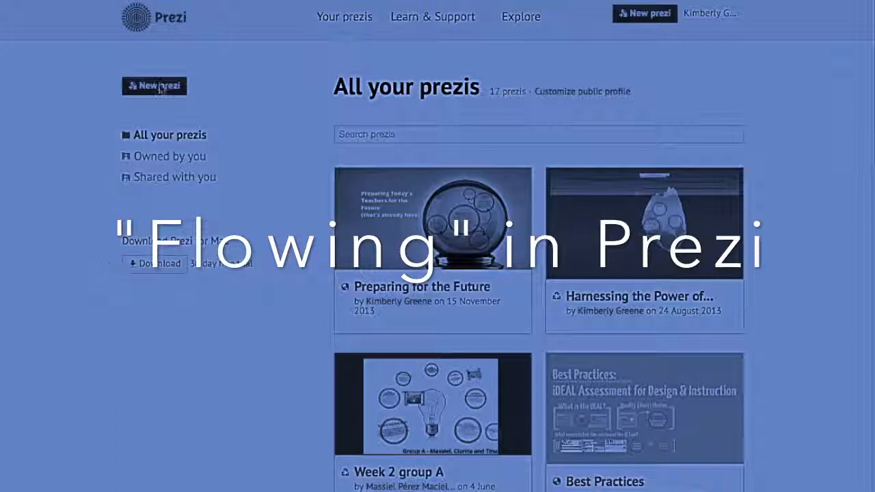
- Create a blank prezi and fill its circle frame with the heading "Intro" and the body text "fhjkafjdksajfdka"
click(157, 94)
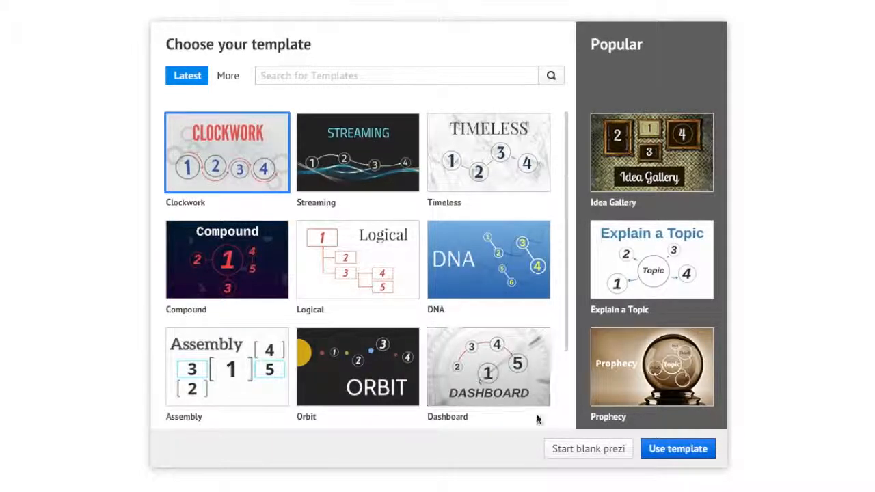
click(567, 450)
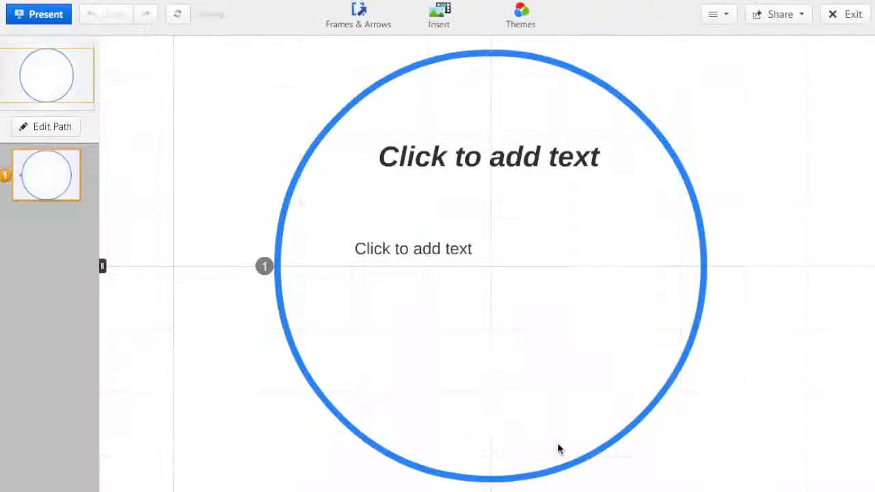
click(490, 159)
text(Intro)
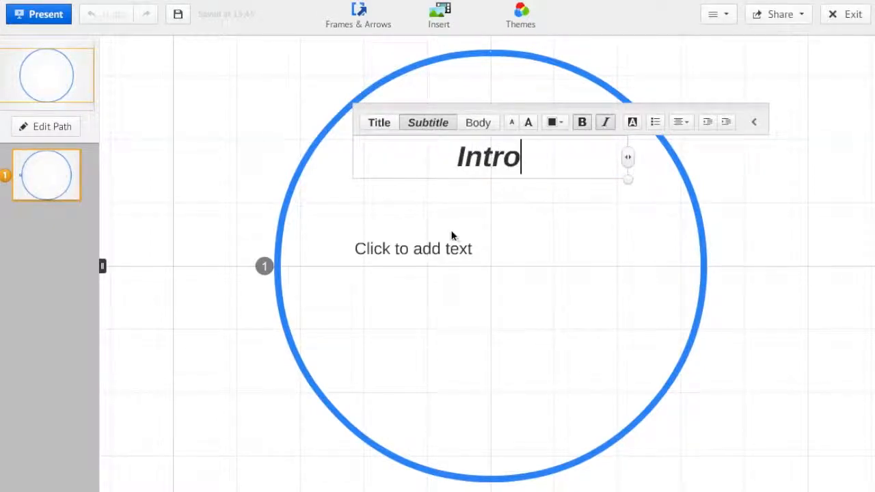
click(436, 252)
text(fhjkafjdksa)
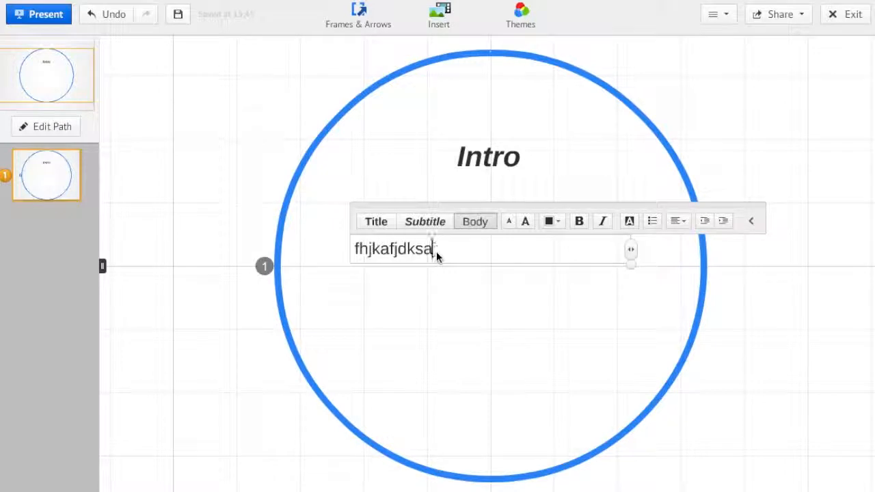
text(jfdka)
click(442, 309)
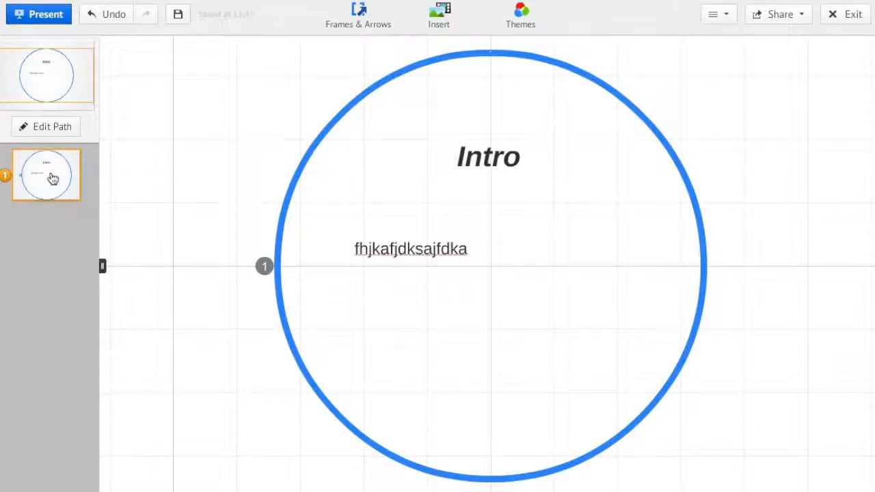
- Preview the prezi in full-screen presentation mode, allowing keyboard controls, and return to editing
click(44, 14)
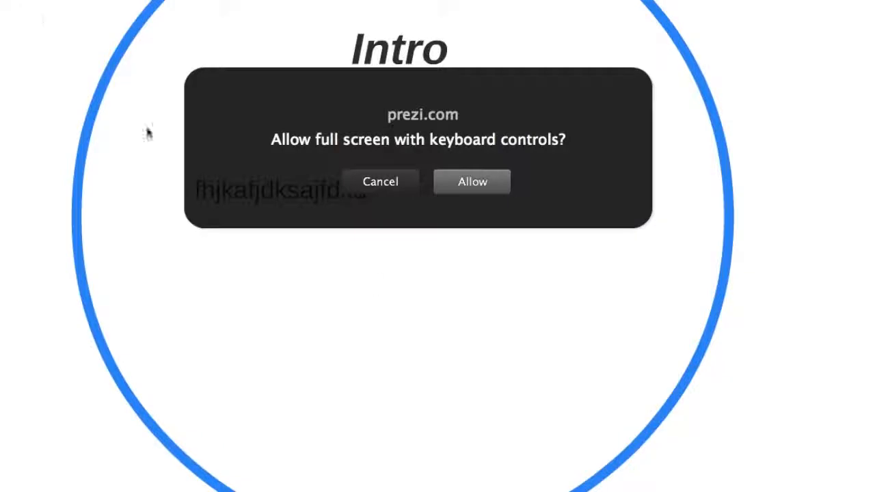
click(482, 185)
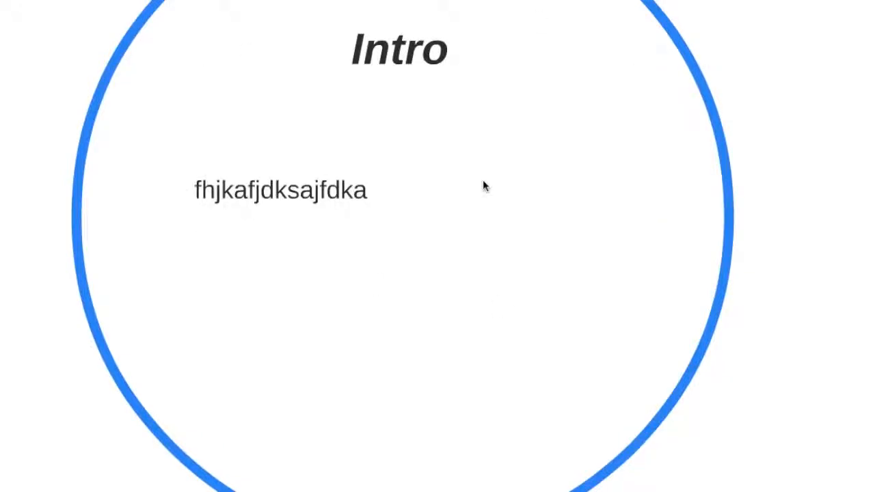
key(Escape)
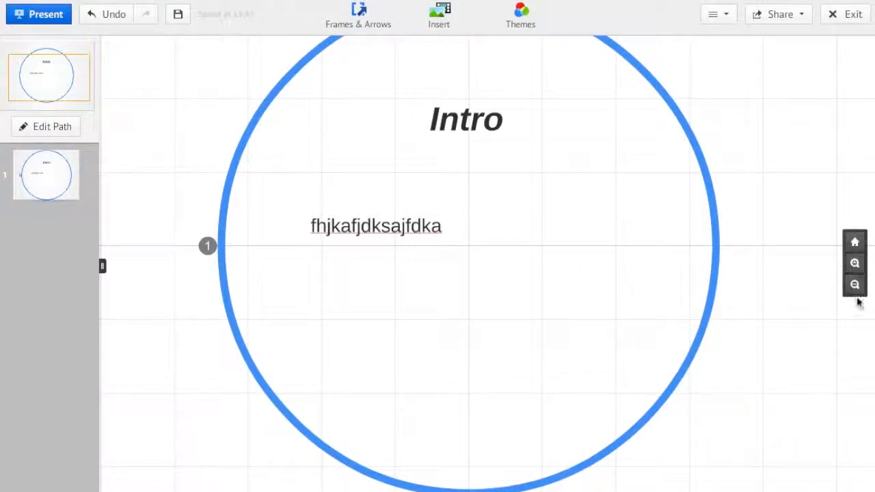
- Draw a circle frame on the empty canvas to the upper left of the Intro circle
click(856, 243)
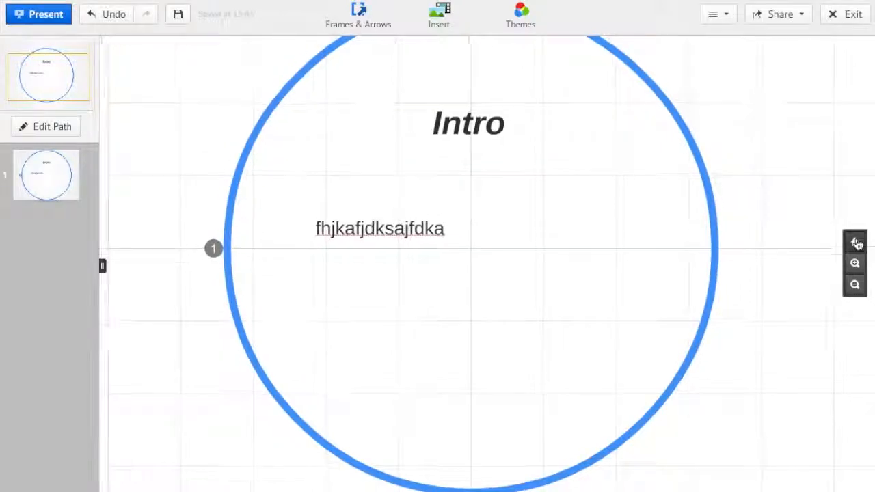
click(854, 265)
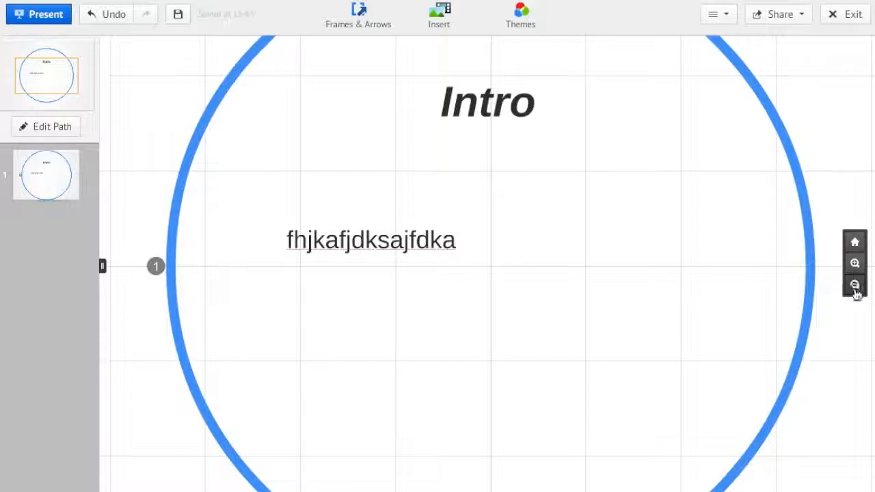
click(856, 286)
click(855, 286)
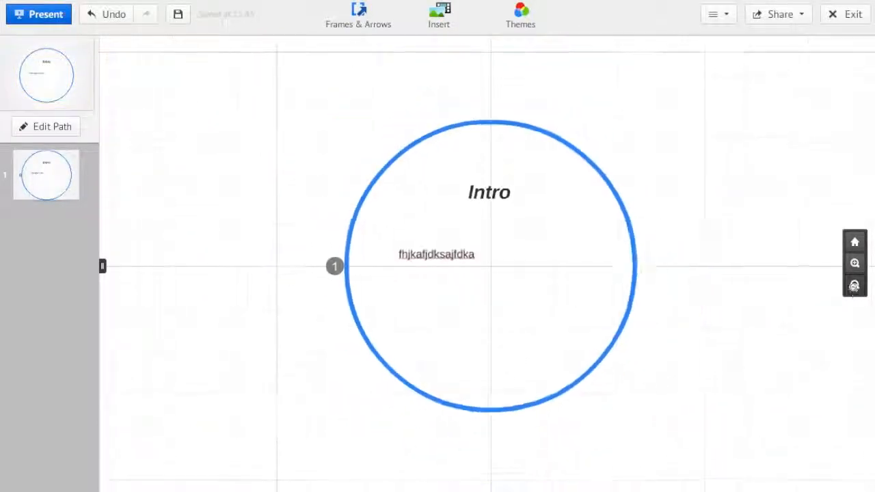
click(854, 286)
click(855, 286)
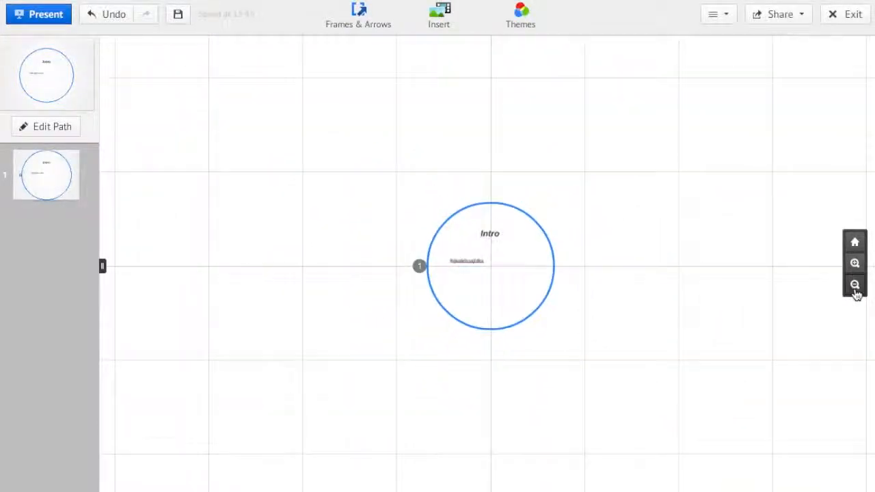
click(854, 286)
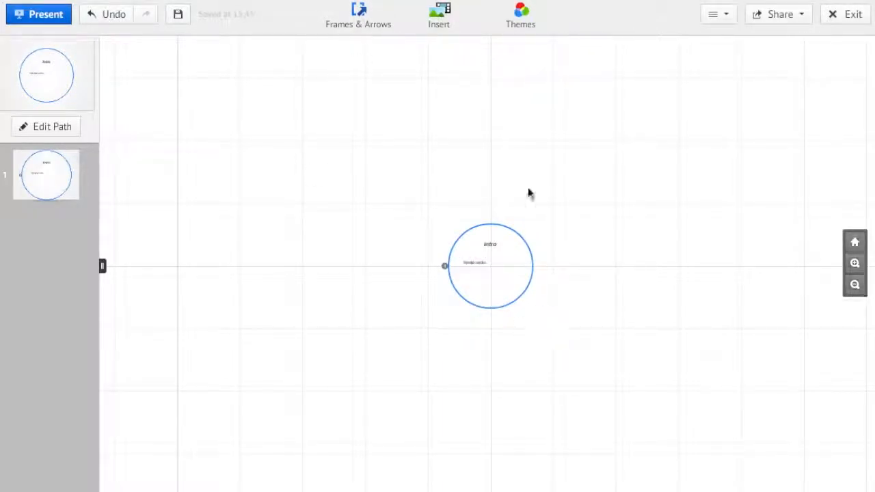
click(366, 18)
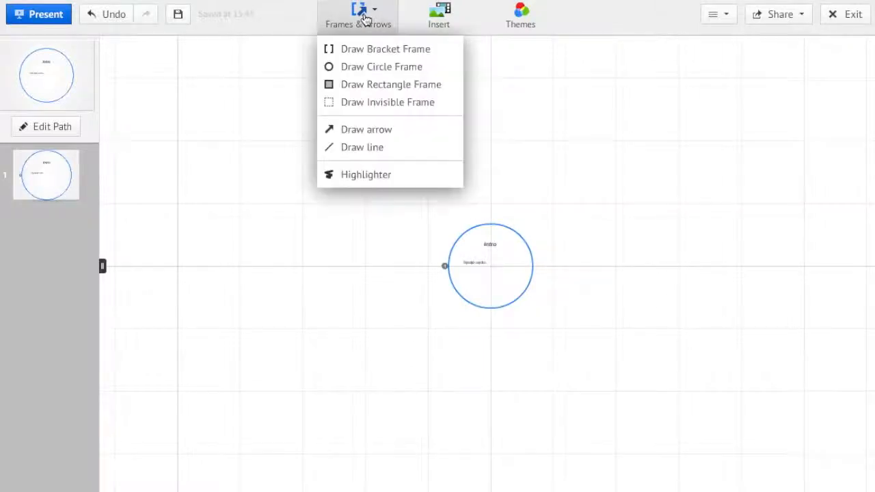
click(367, 73)
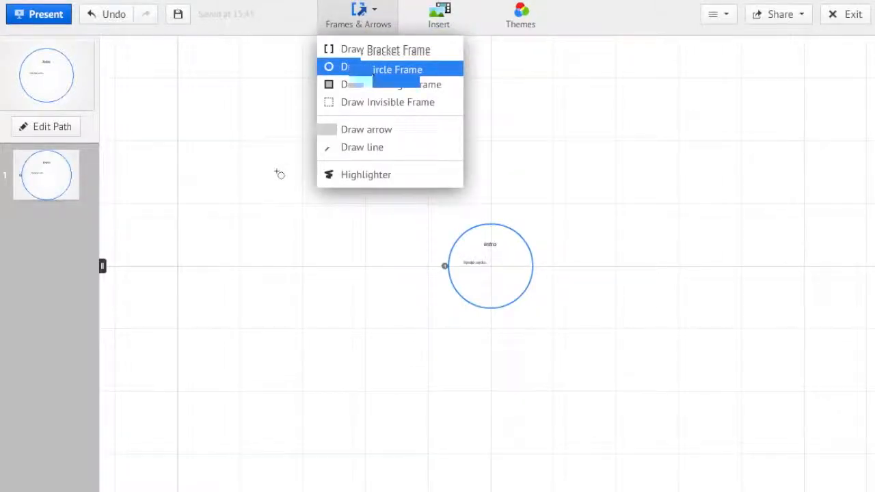
drag(279, 172, 340, 211)
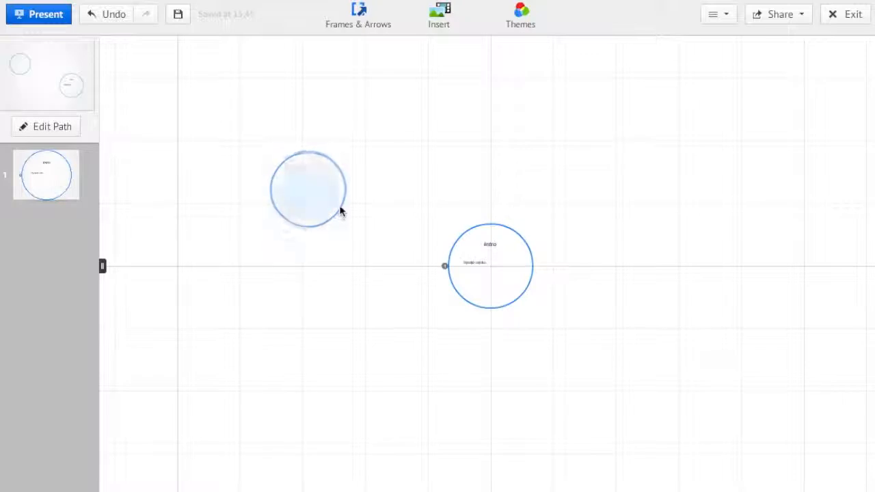
- Draw two rectangle frames, one above the Intro circle and a taller one to its right
click(376, 15)
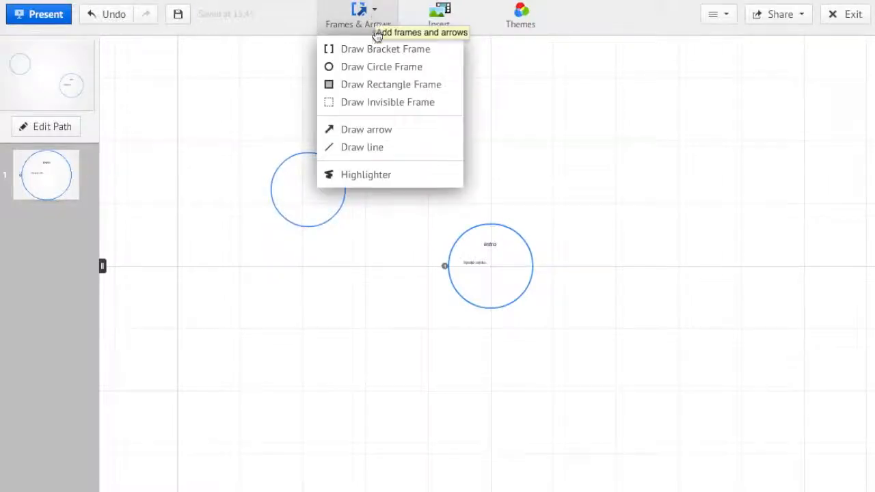
click(377, 84)
drag(488, 128, 562, 164)
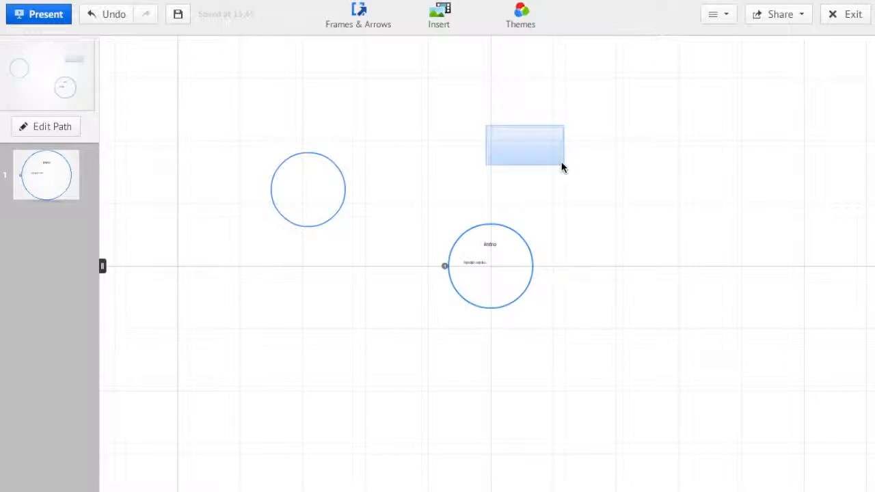
click(373, 20)
click(377, 84)
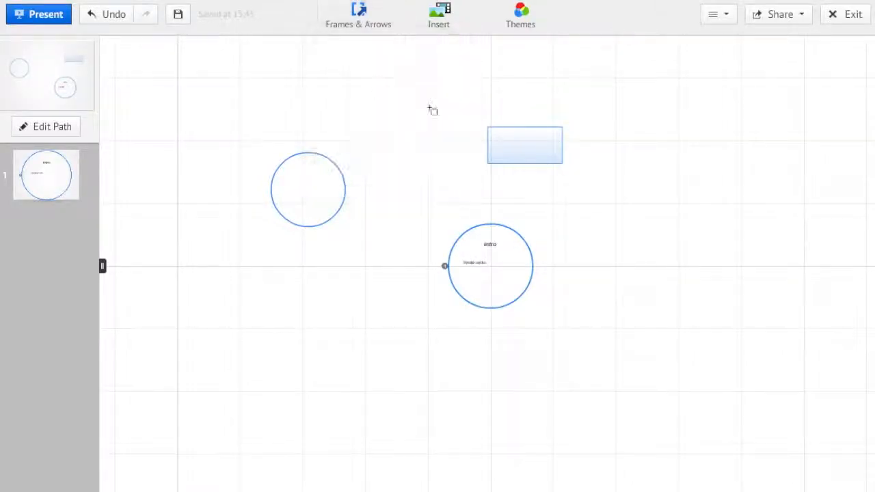
drag(614, 206, 695, 268)
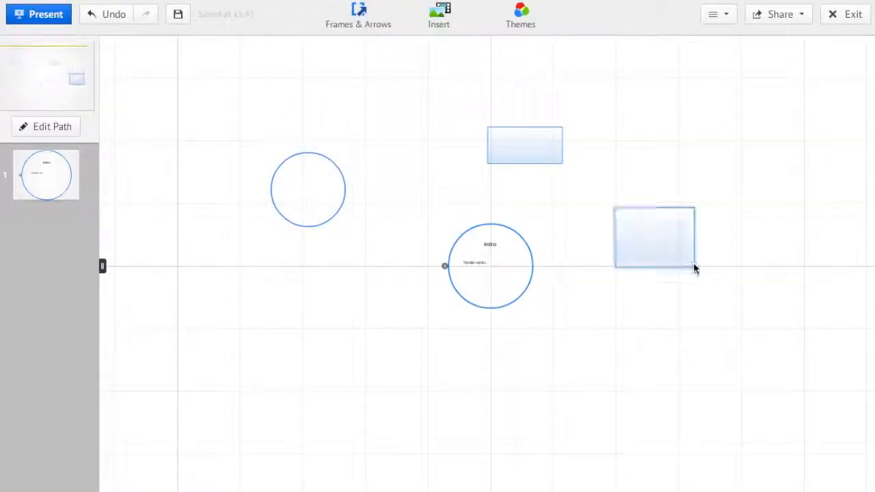
- Draw two circle frames below the Intro circle, one to its lower right and a larger one to its lower left
click(368, 22)
click(374, 67)
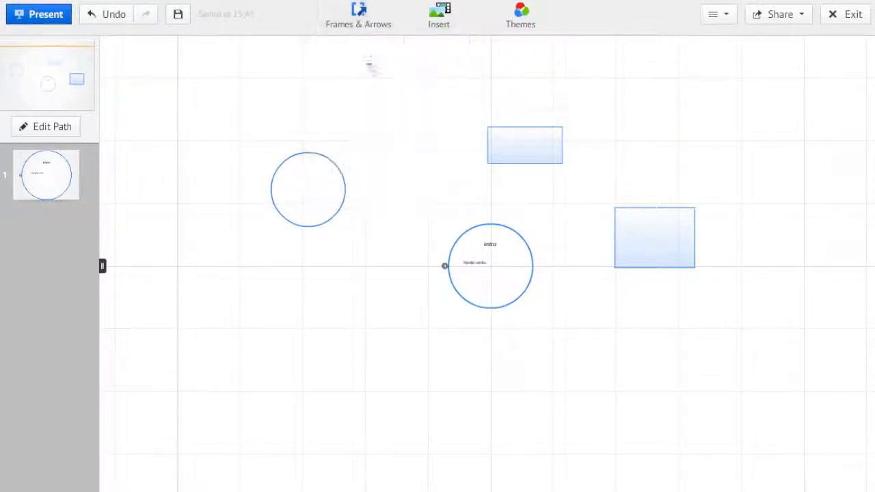
drag(548, 367, 613, 430)
click(368, 13)
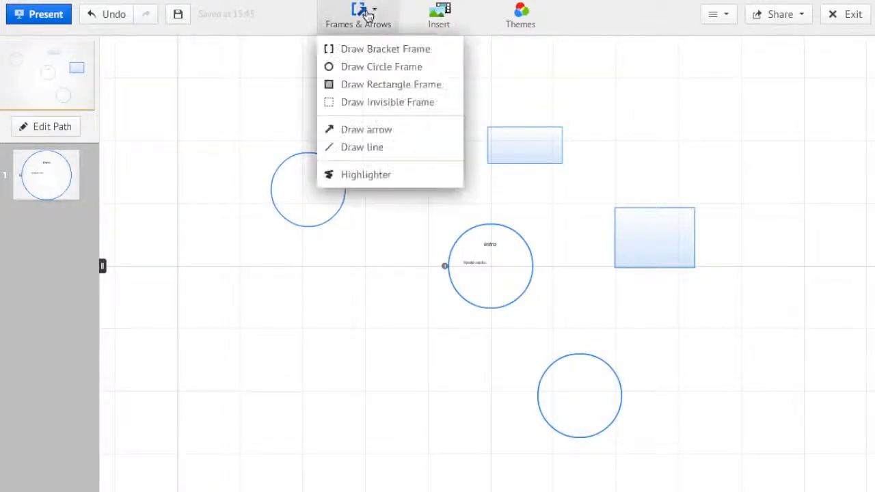
click(365, 67)
drag(287, 314, 343, 398)
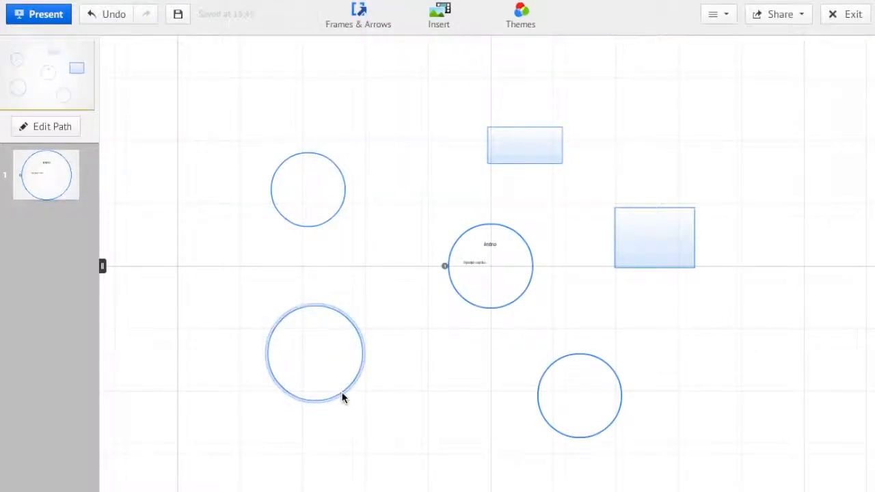
- Add the five new frames to the path after Intro, clockwise from the lower-left circle to the lower-right circle, and finish path editing
click(52, 128)
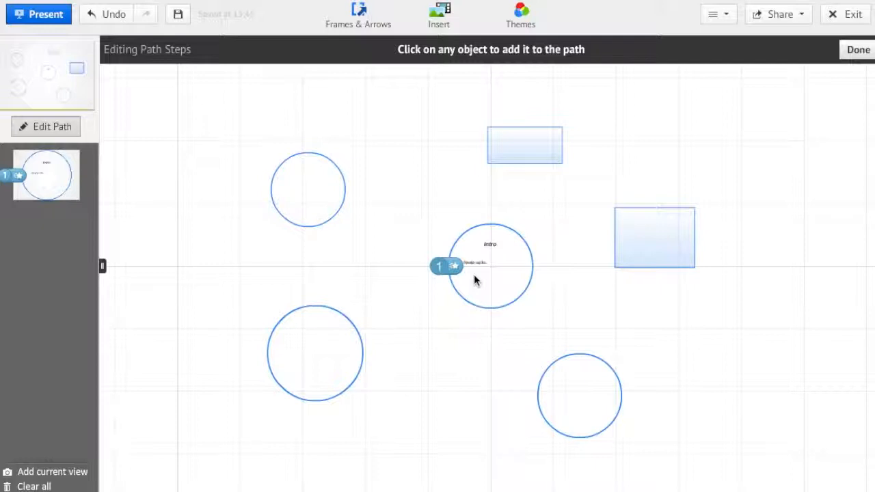
click(327, 352)
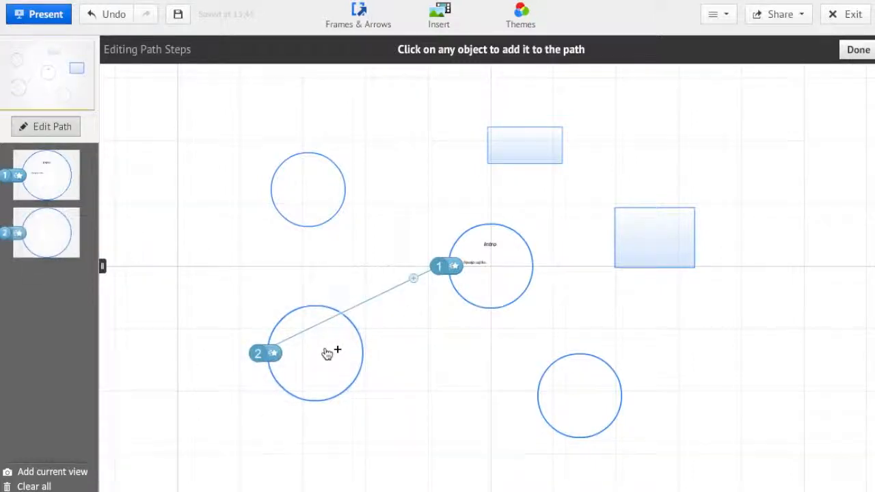
click(315, 203)
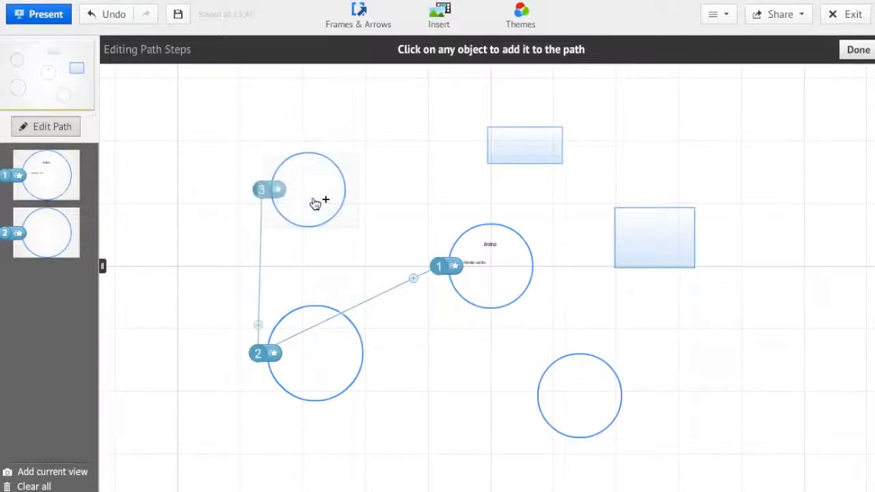
click(524, 153)
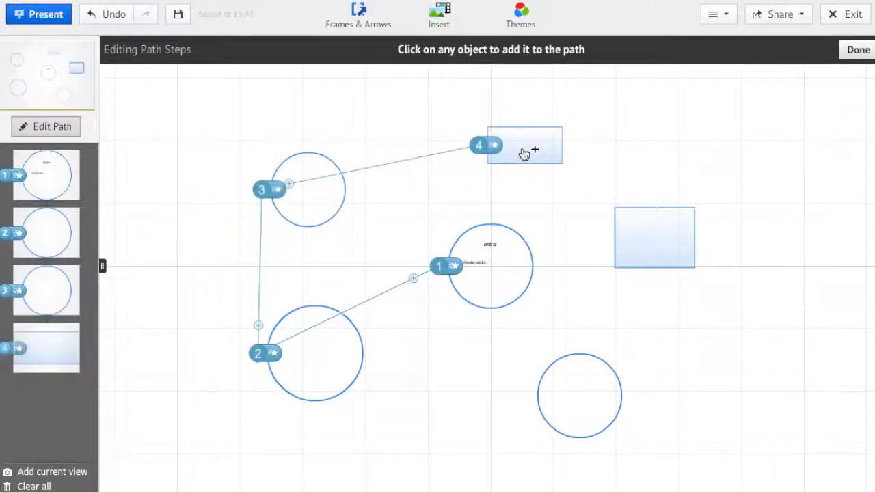
click(677, 246)
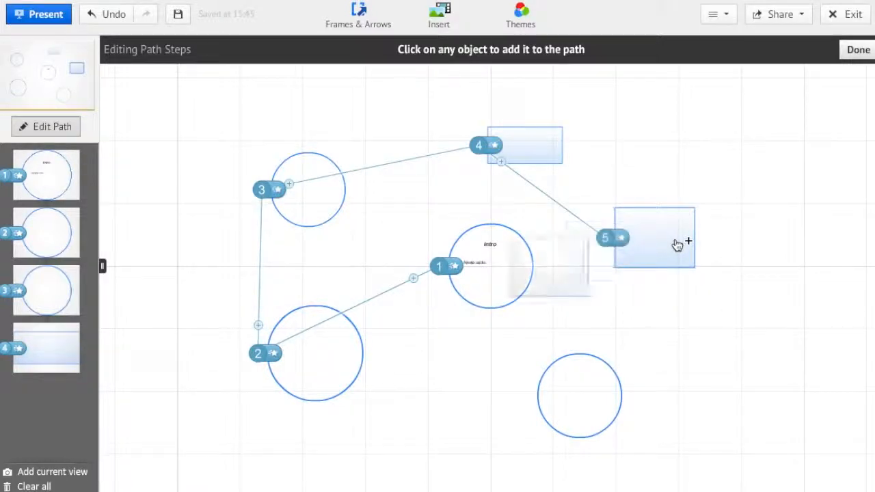
click(591, 404)
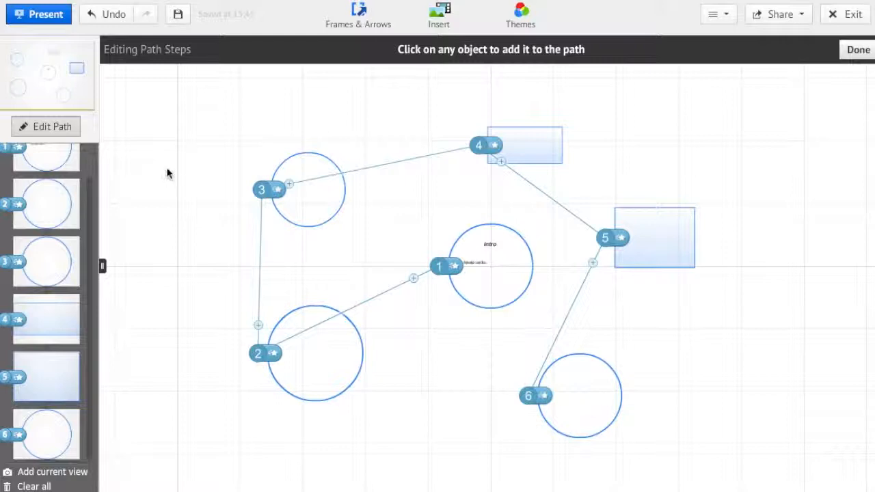
click(51, 130)
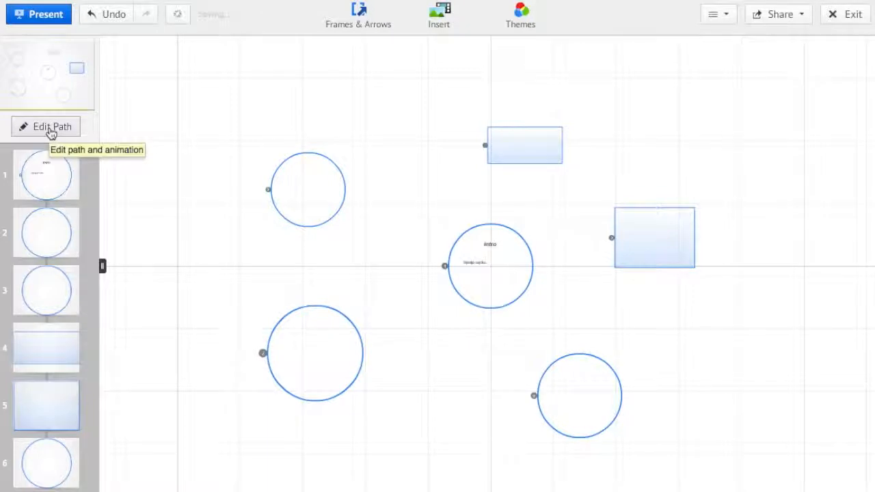
- Insert the image file albert-einstein-mind-map_50290de5db37a.jpg from the computer and shrink it by two scaling steps on the canvas
click(455, 23)
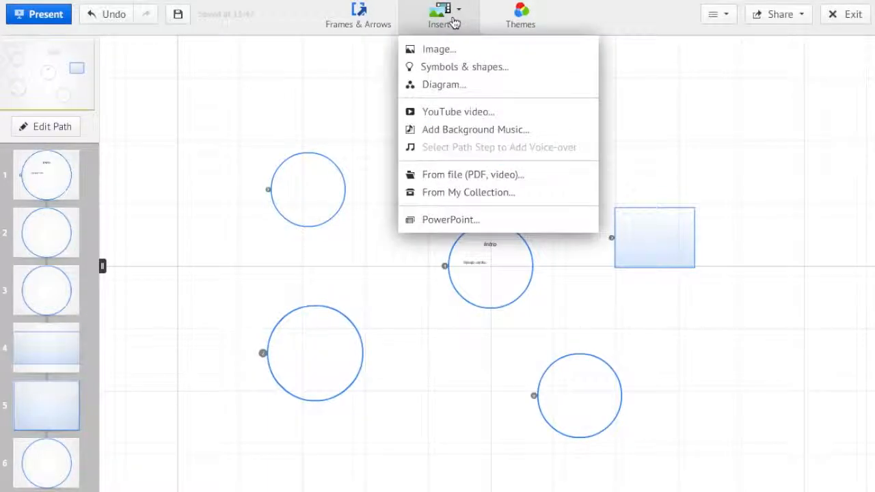
click(436, 51)
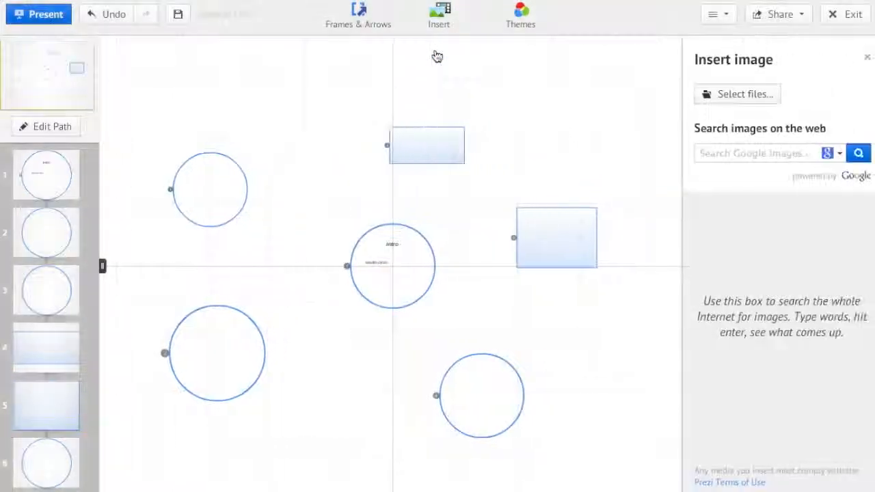
click(751, 95)
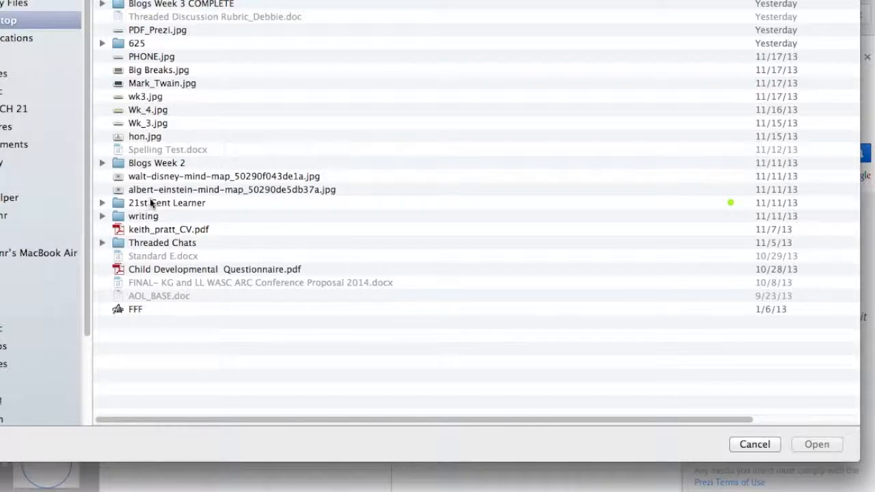
double_click(149, 192)
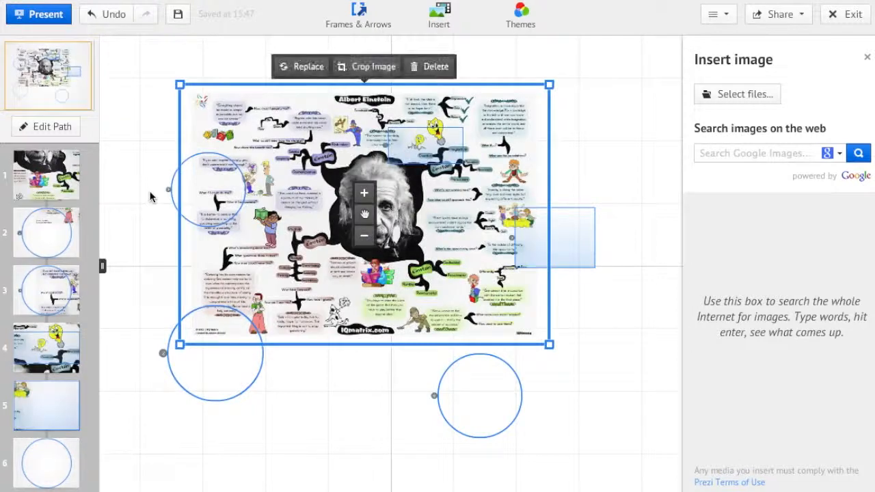
click(365, 237)
click(365, 237)
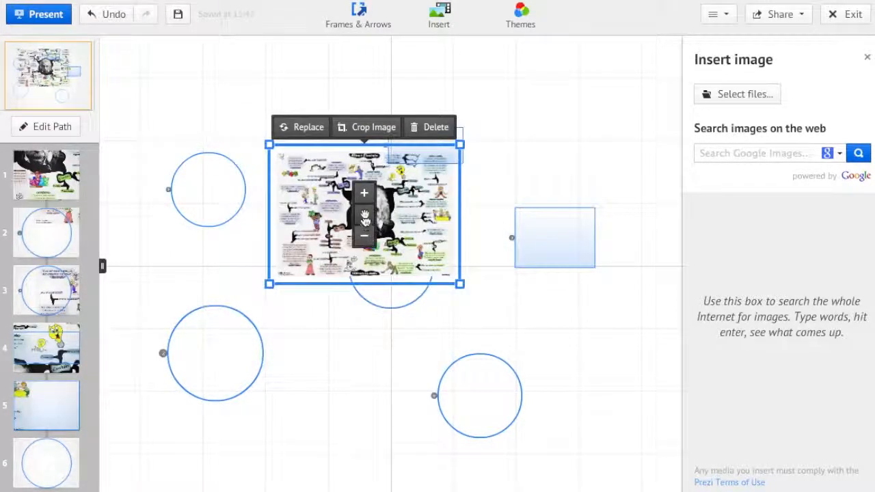
- Move the Einstein mind map image to the empty canvas area below the frames and deselect it
drag(365, 216, 330, 404)
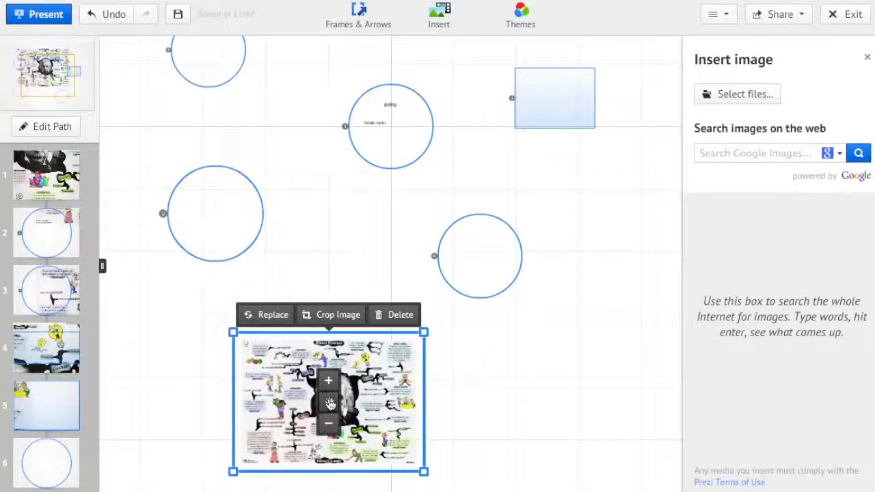
click(478, 381)
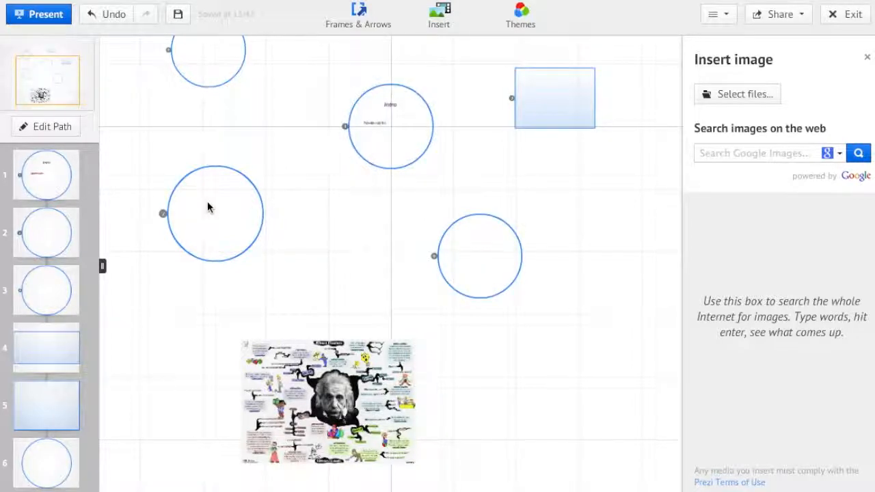
- Reroute the path so the Einstein image is stop 6 and the lower-right circle stop 7, finish path editing and save
click(42, 132)
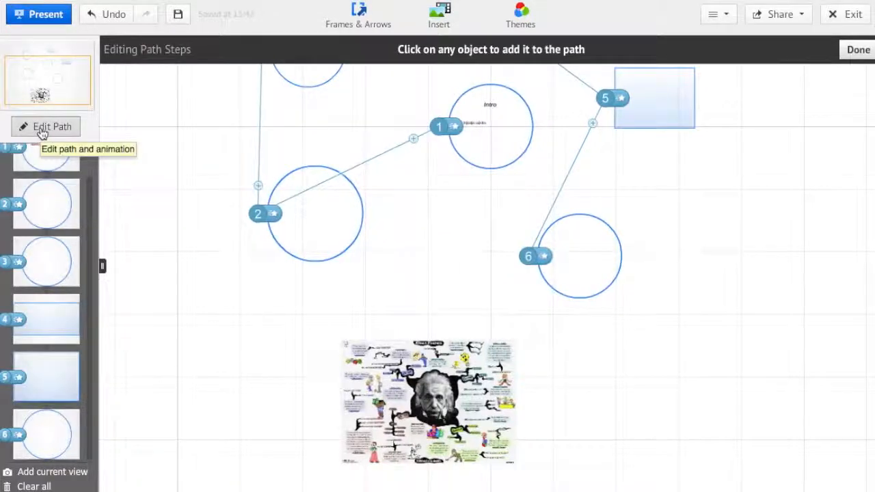
click(431, 407)
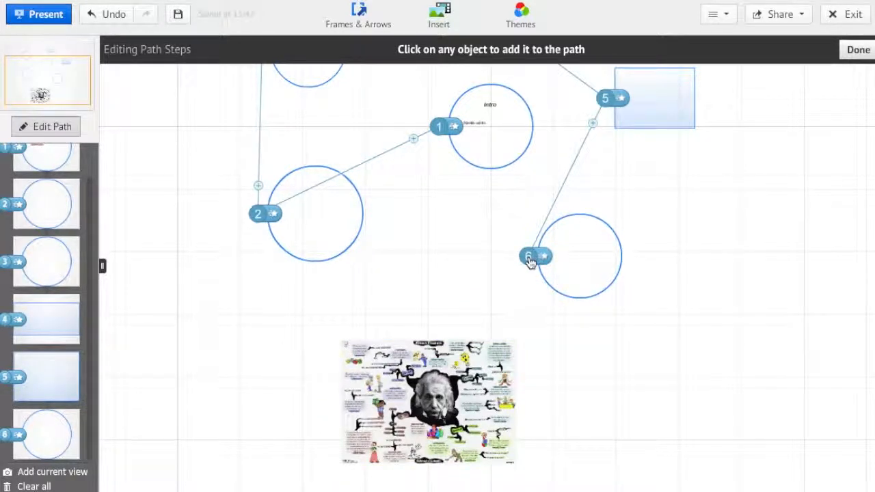
drag(530, 261, 385, 387)
drag(385, 387, 577, 253)
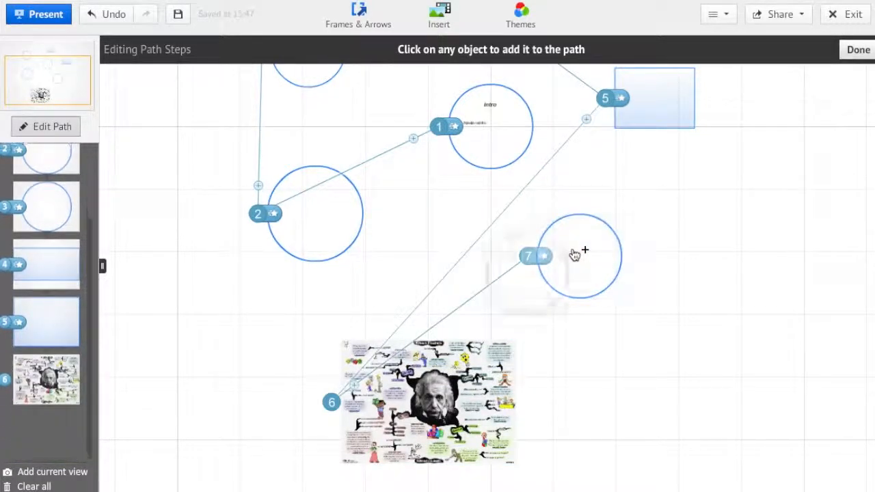
click(43, 127)
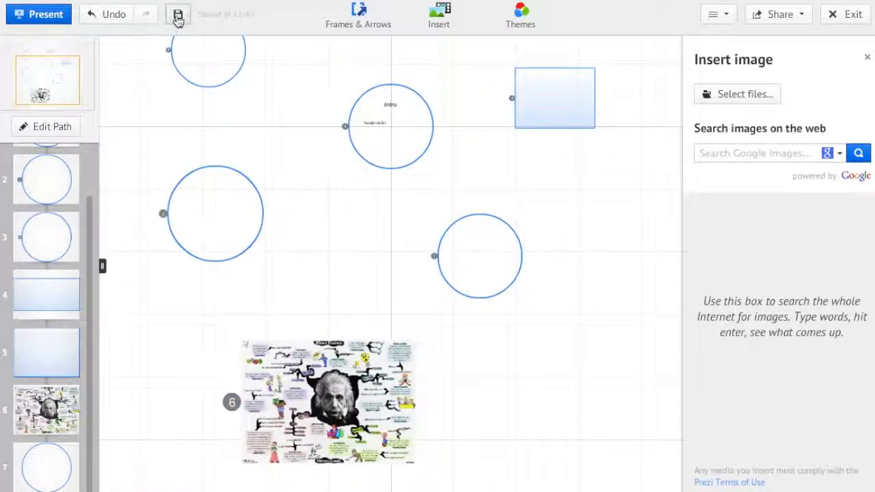
click(176, 20)
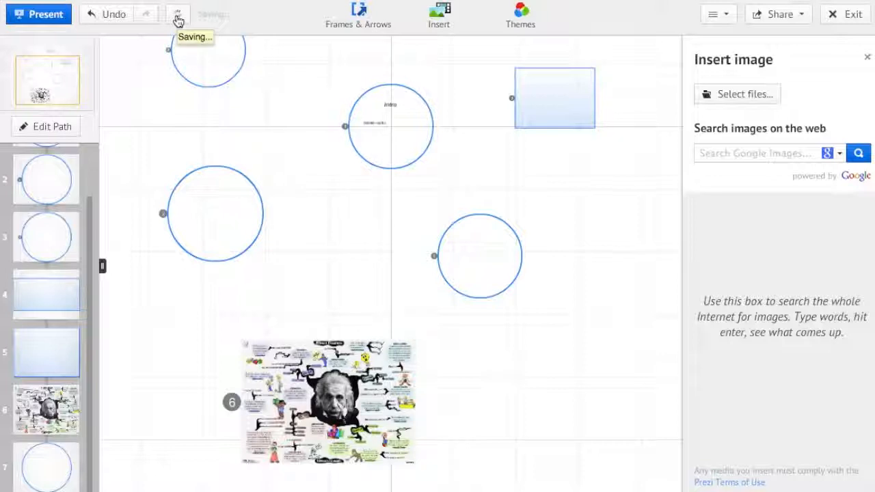
- Add three lines of body text to the frame at path stop 2: "fhdjskafjdksa", "fhdjskafhjdk" and "fdsafjdksa"
click(60, 188)
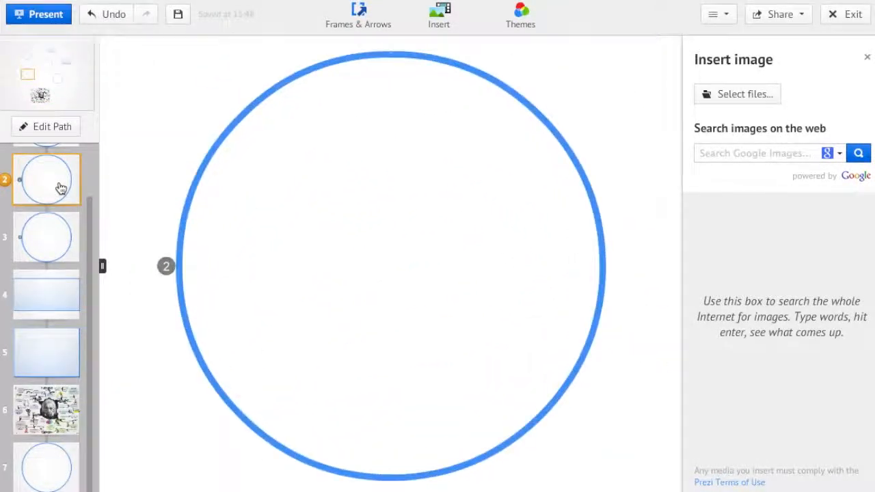
click(316, 173)
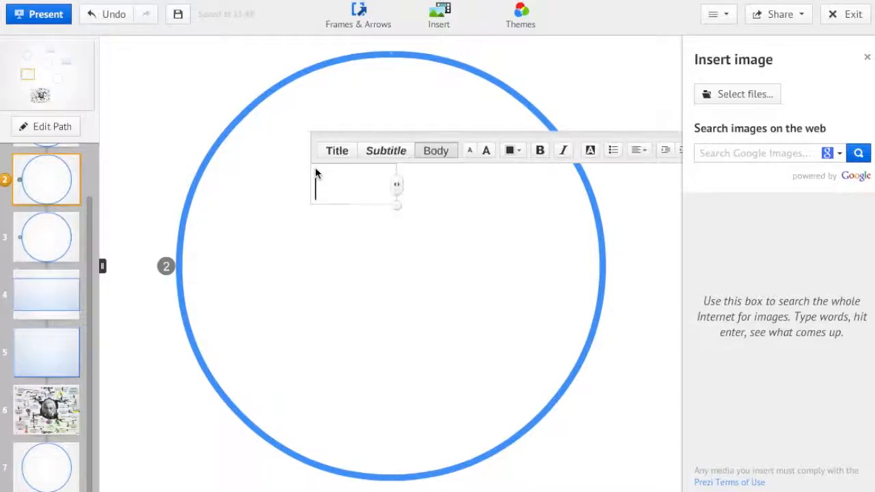
text(fhdjskafjdksa)
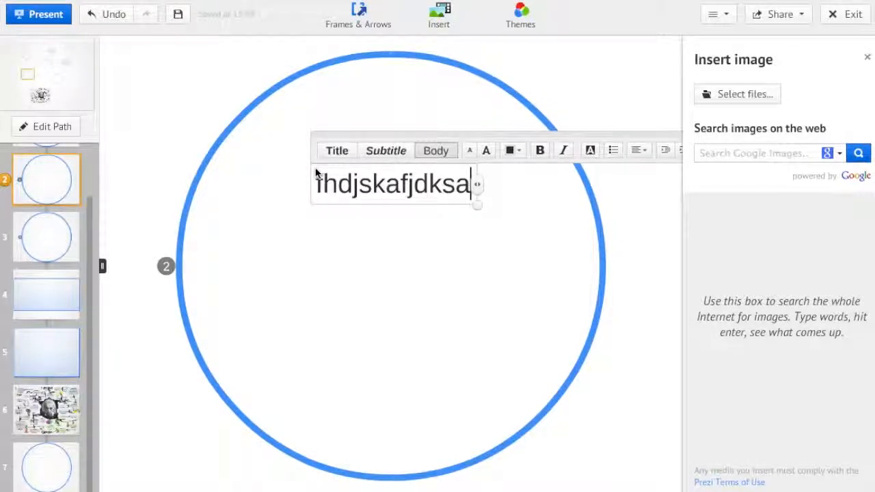
key(Return)
text(fhdjskafhjdk)
key(Return)
text(fdsafjdksa)
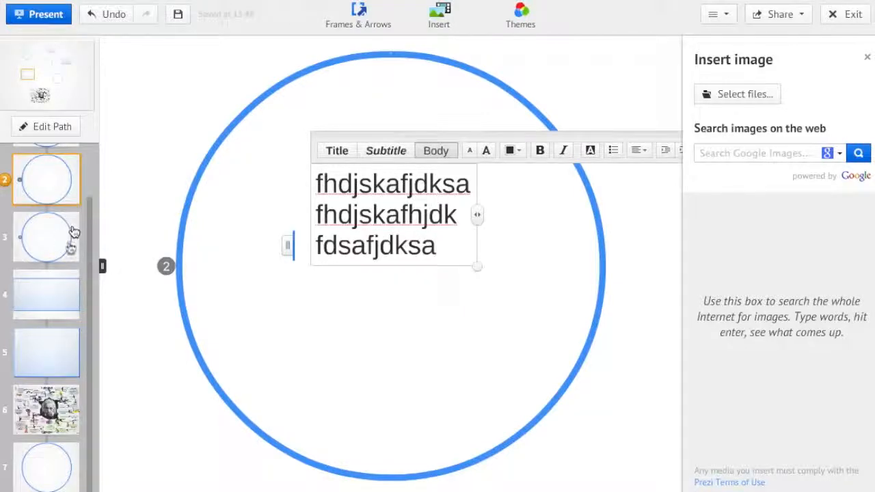
- Add the body text lines "fhdjskalhfsdj", "fhdjskafhdjs" and "fdjsalfadjs" to the frame at stop 3, and place them in its lower half
click(58, 249)
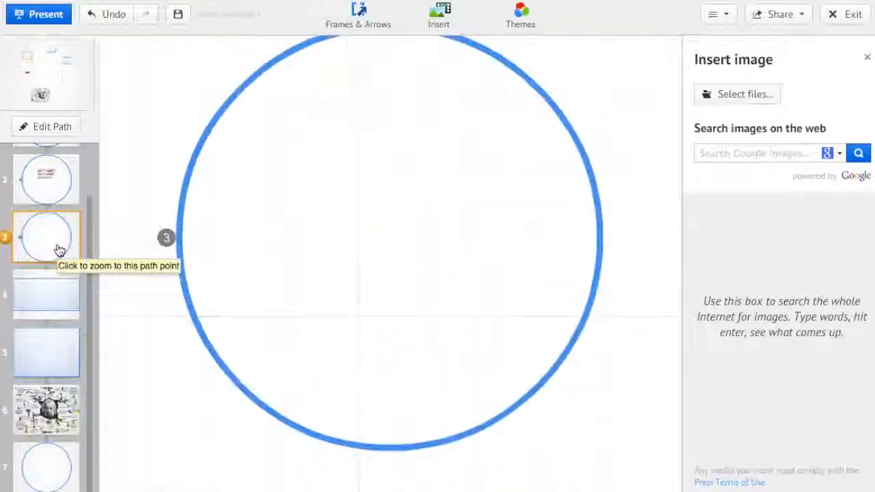
click(293, 186)
text(fhdjskalhfsdj)
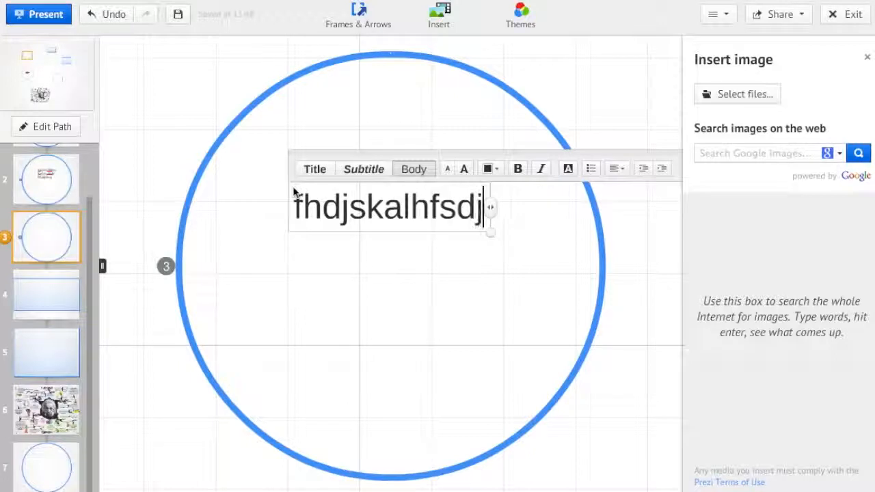
key(Return)
text(fhdjskafhdjs)
key(Return)
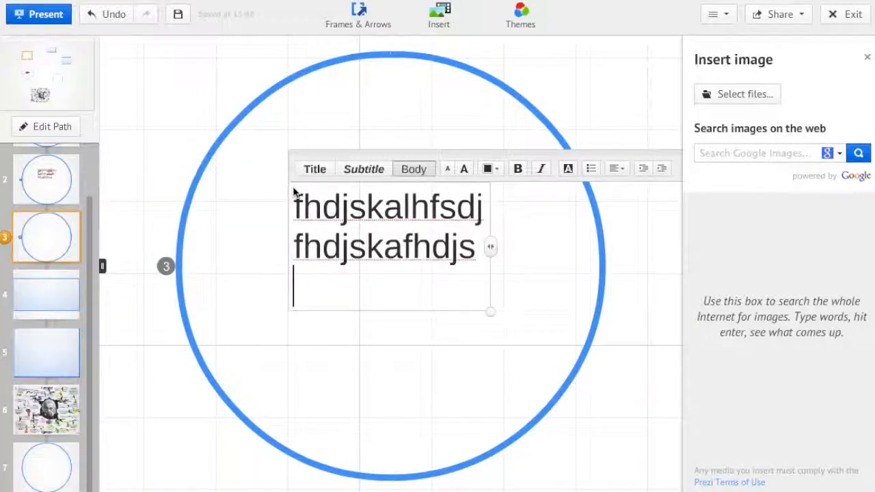
text(fdjsalfadjs)
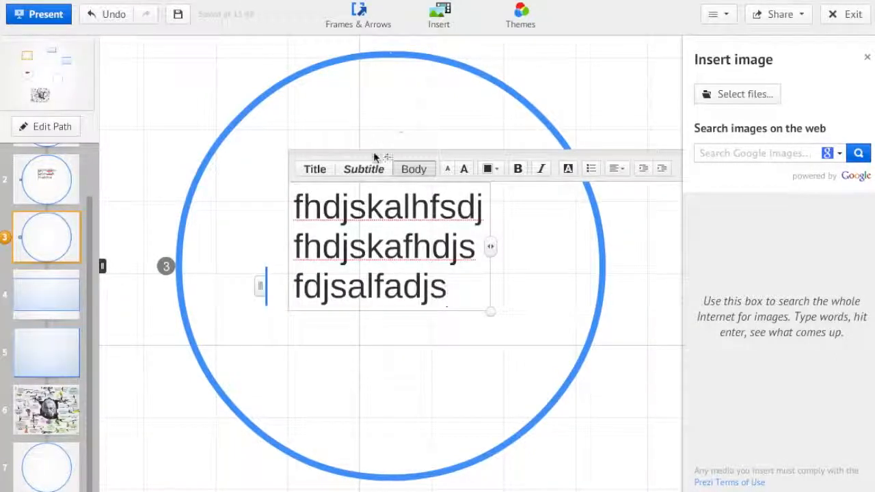
drag(383, 152, 380, 261)
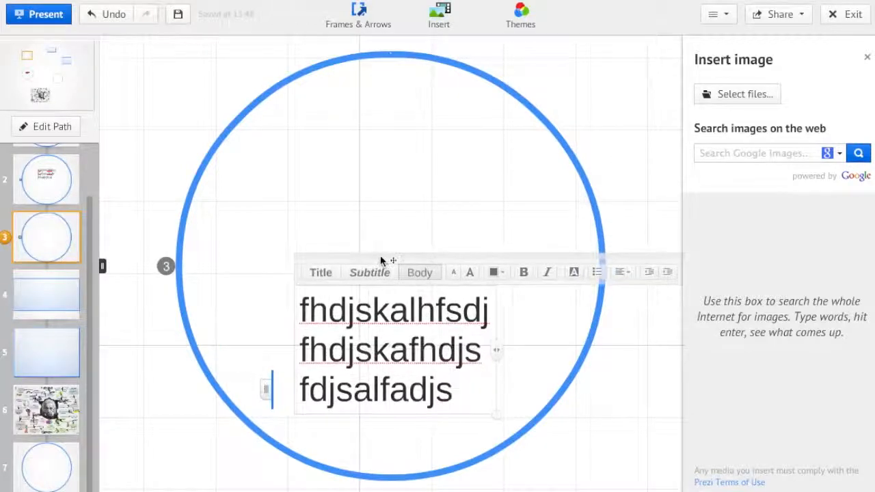
click(380, 154)
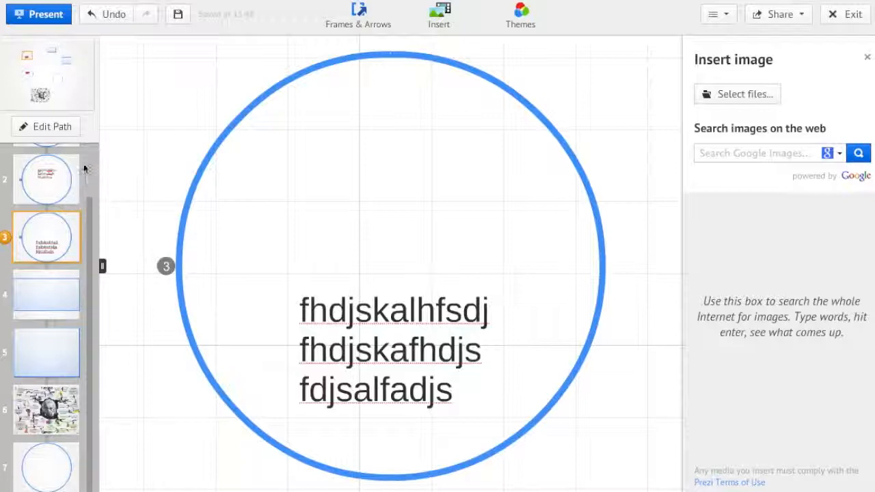
- Present the prezi full screen from the Intro frame through all seven path stops, and return to editing
drag(90, 215, 89, 162)
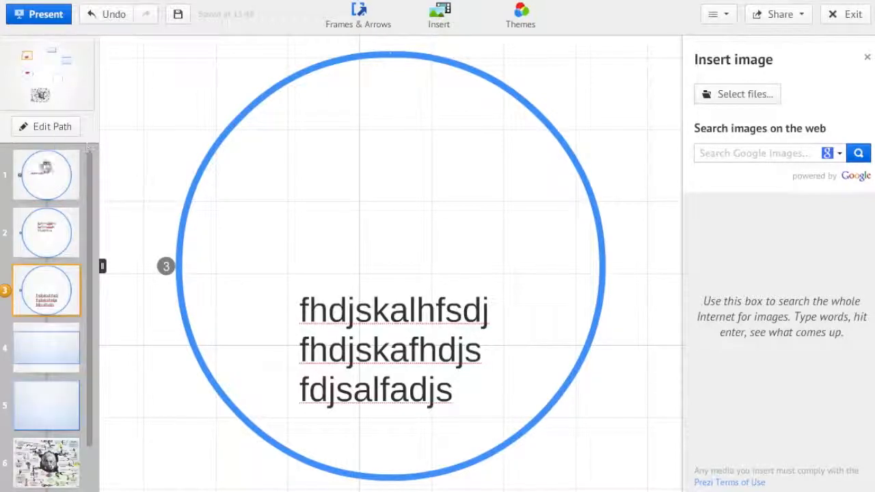
click(50, 179)
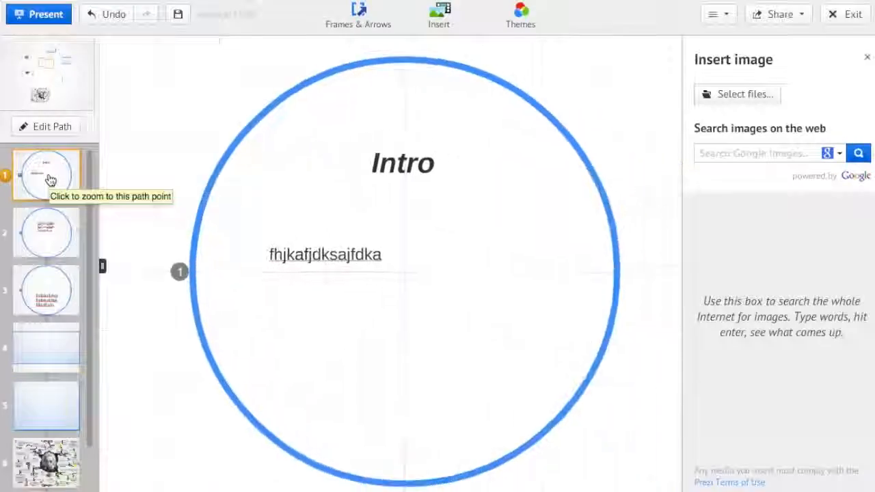
click(43, 15)
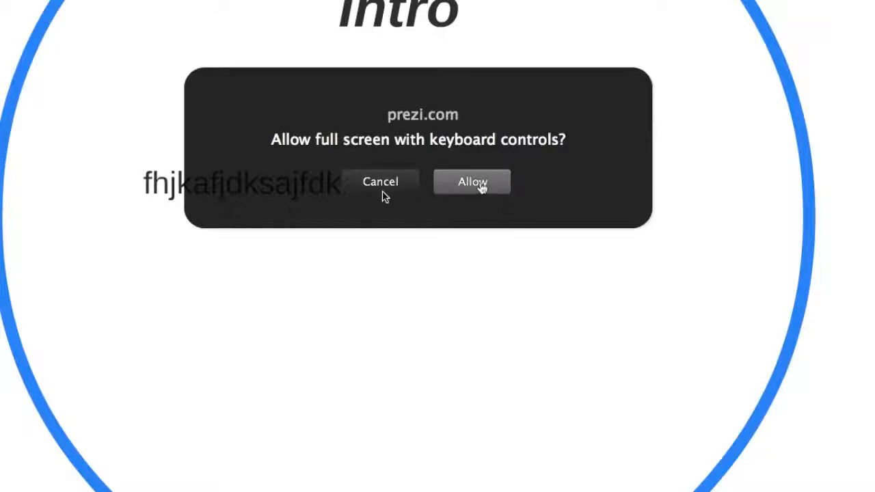
click(480, 185)
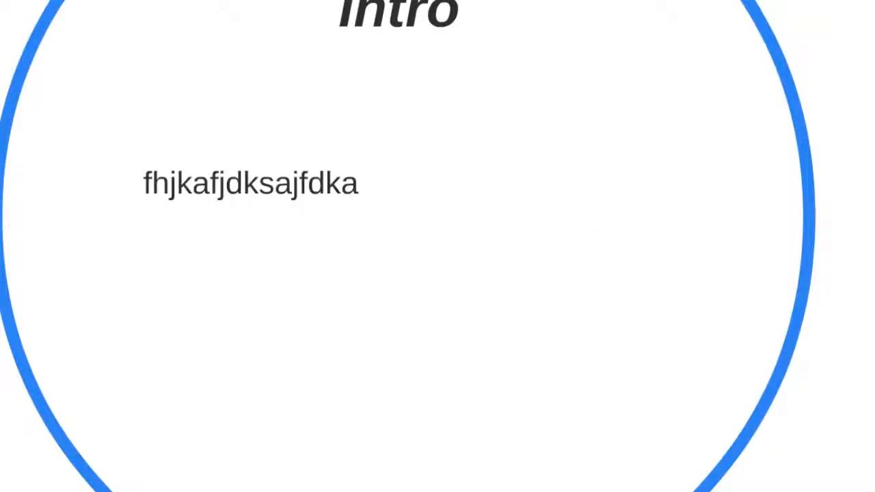
scroll(420, 208, down, 3)
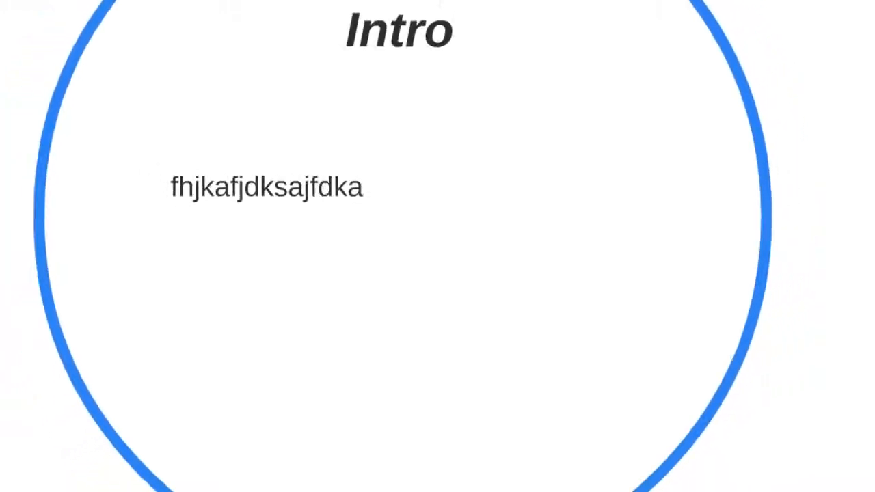
key(Right)
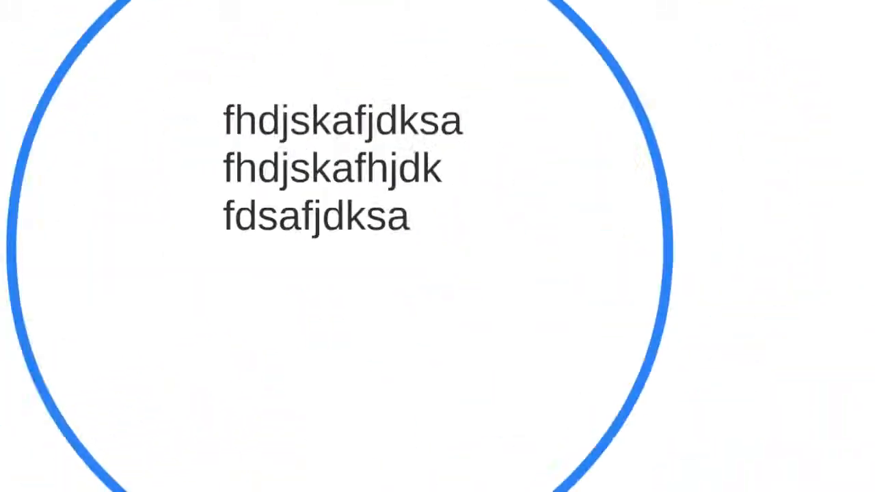
key(Right)
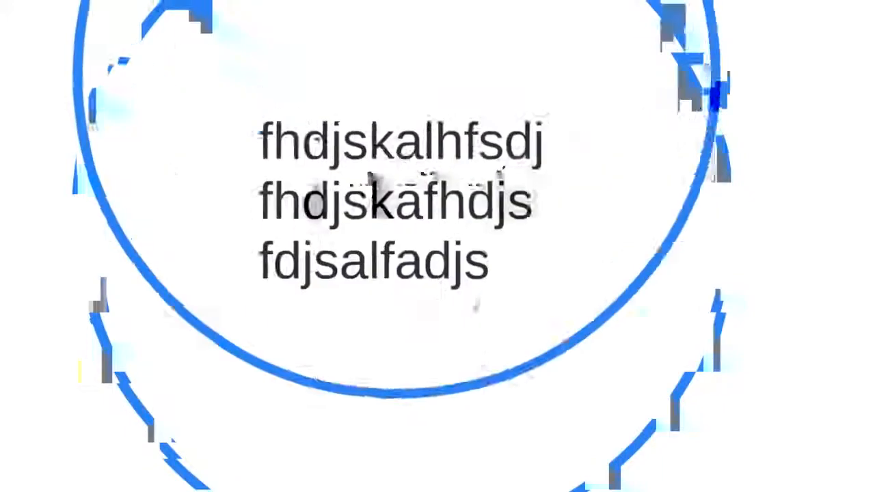
key(Right)
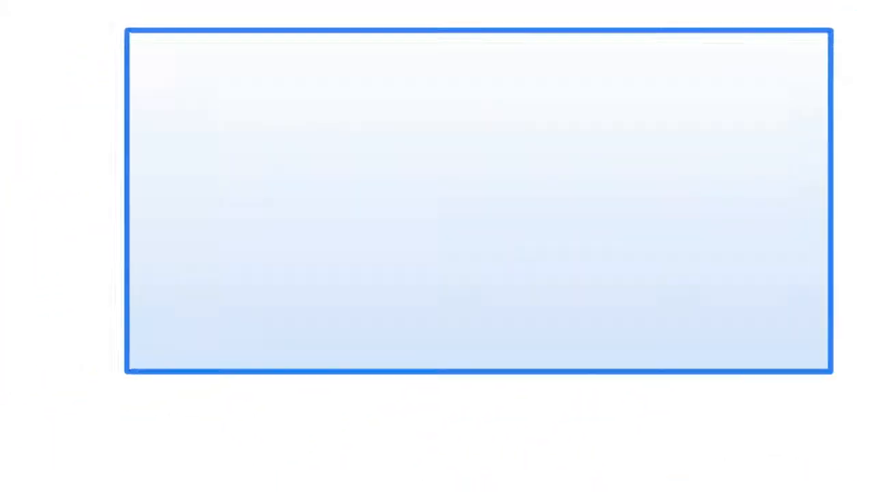
key(Right)
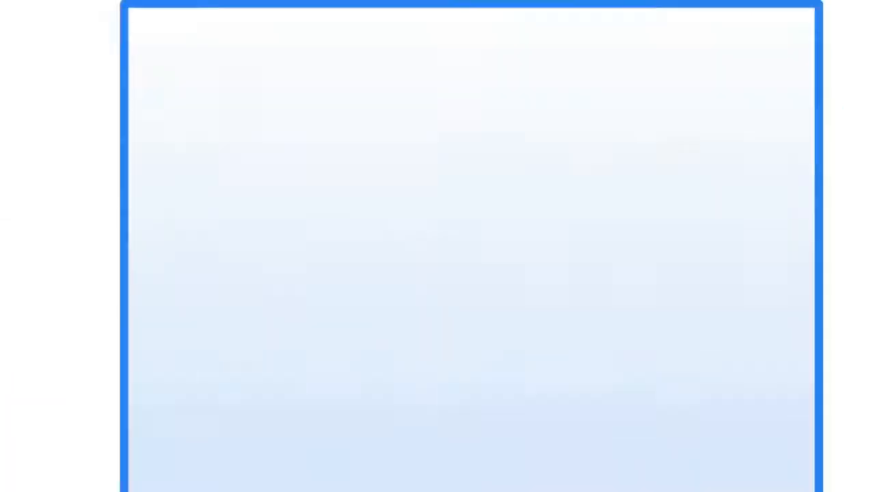
key(Right)
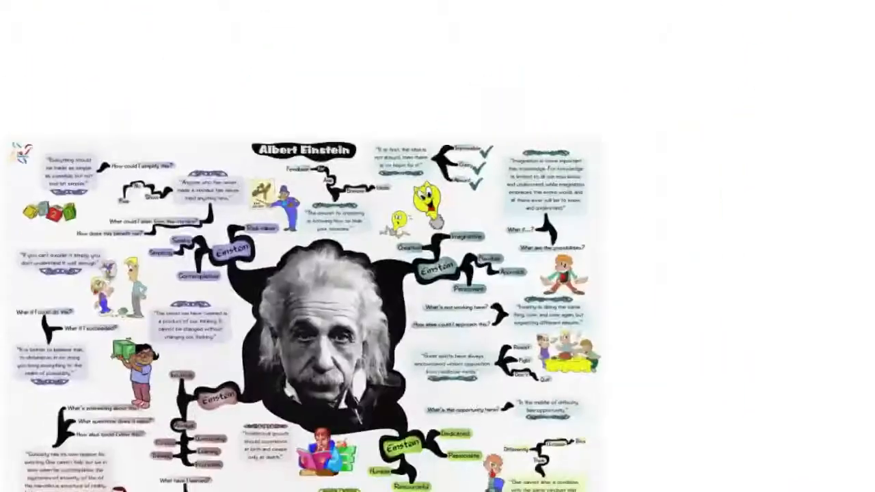
key(Right)
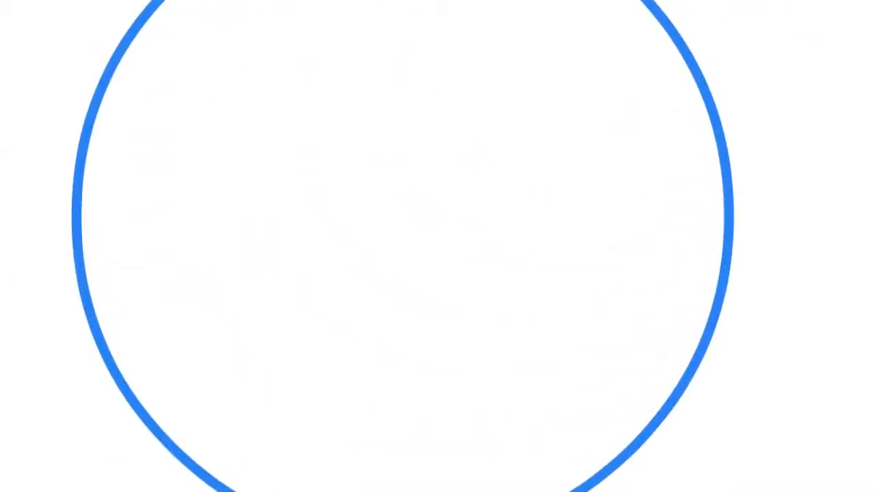
key(Escape)
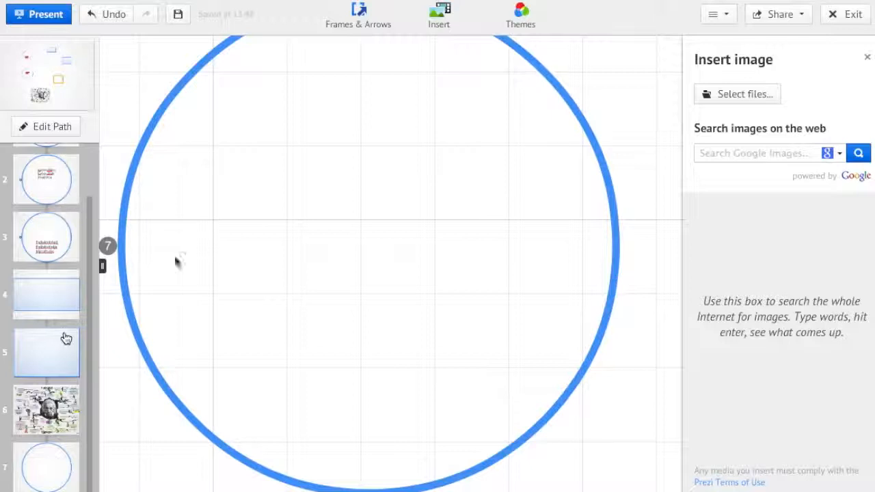
- Close the image insertion pane, shrink the circle frame at stop 7 to about half its size, and rotate it slightly clockwise
click(867, 57)
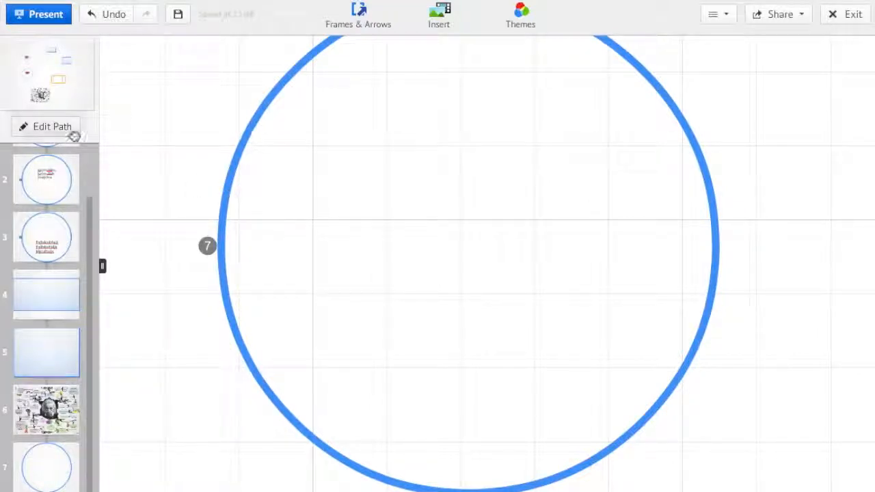
click(854, 286)
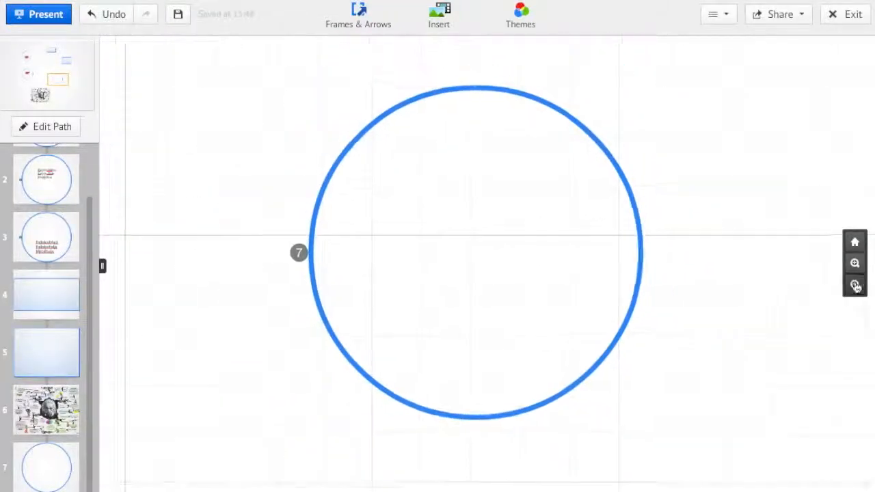
click(490, 87)
drag(651, 78, 582, 179)
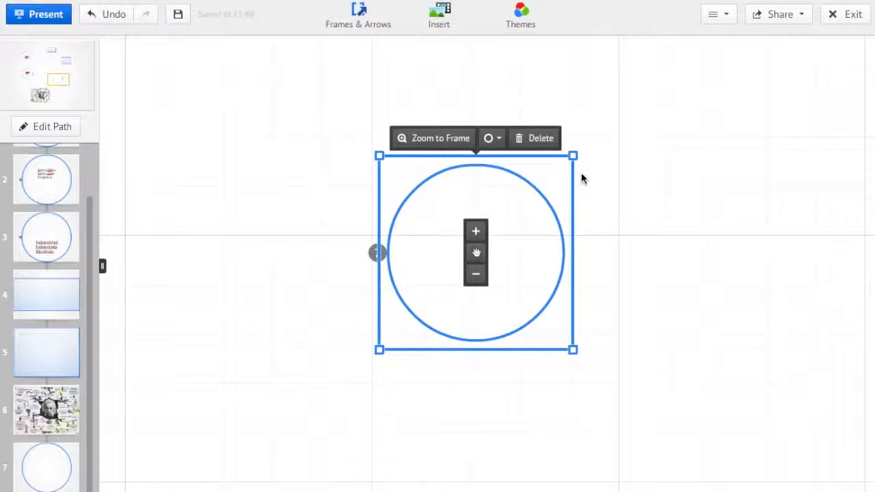
drag(585, 359, 563, 381)
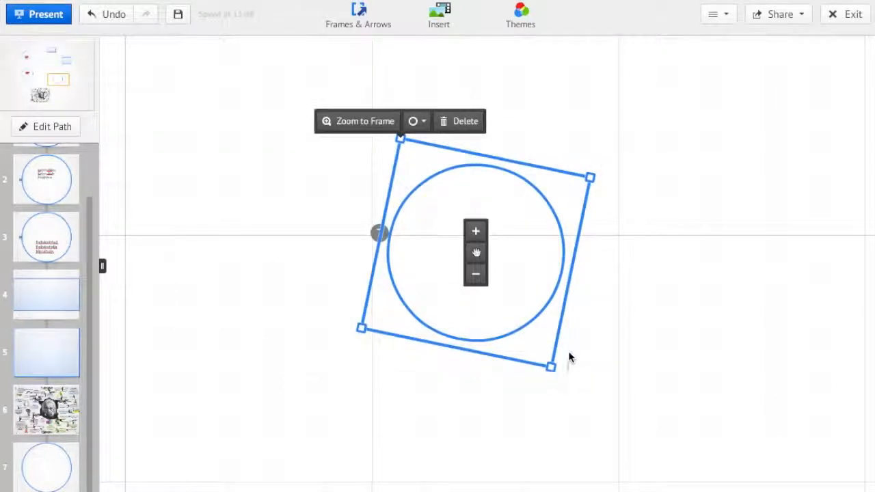
click(594, 284)
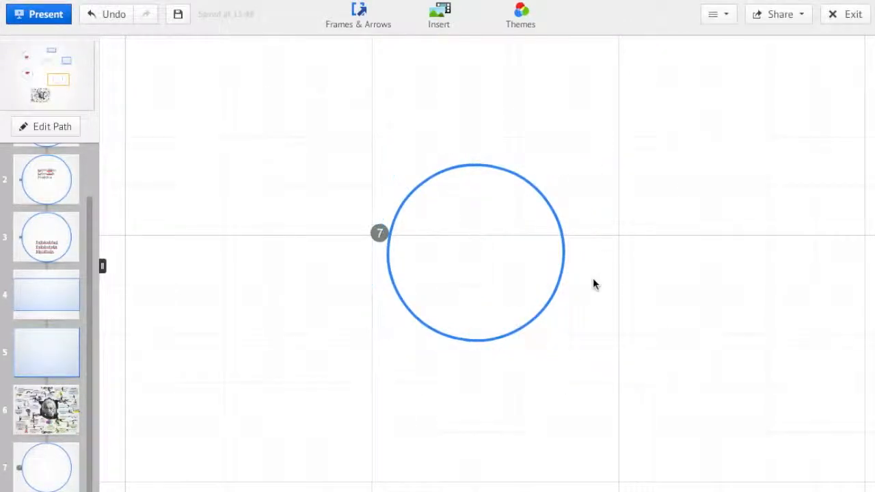
- Add the text lines "hdjslahdja", "djskal" and "fdjskal" inside the rotated circle frame, and return to the canvas overview
click(423, 225)
text(hdjslahdja)
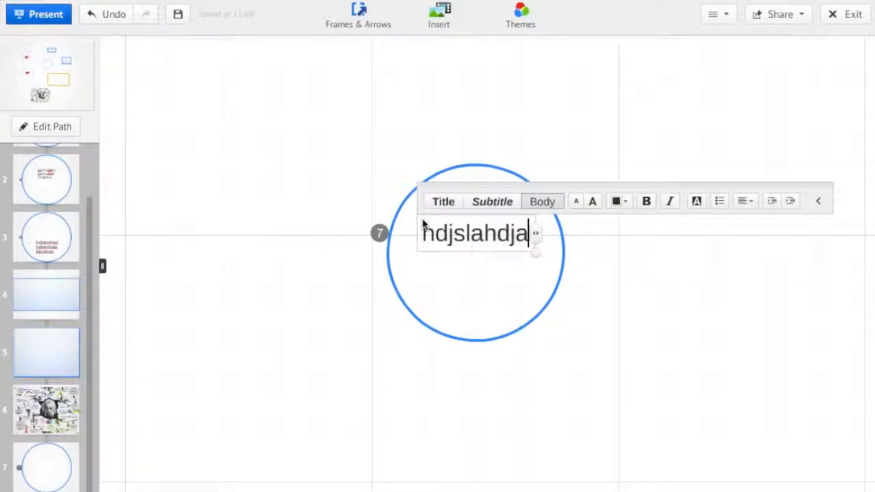
key(Return)
text(djskal)
key(Return)
text(fdjskal)
click(6, 93)
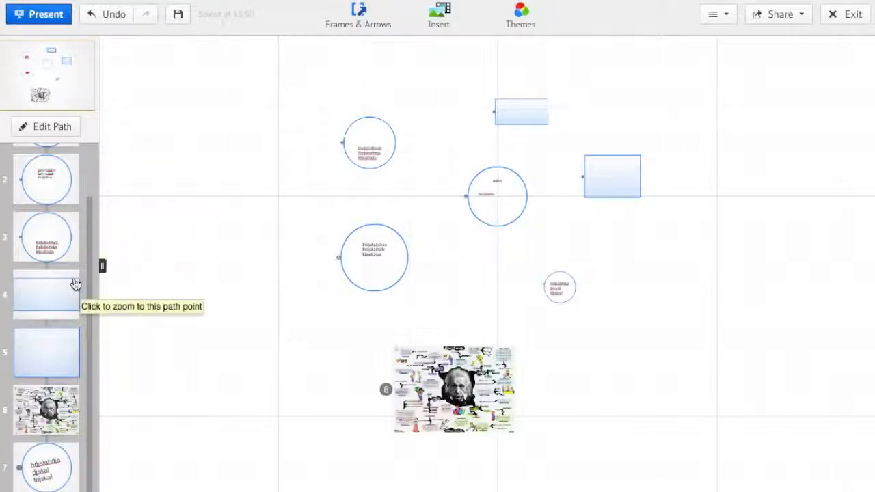
- Edit the path so stop 6 is on the lower-left circle and stop 7 on the Einstein image
click(60, 130)
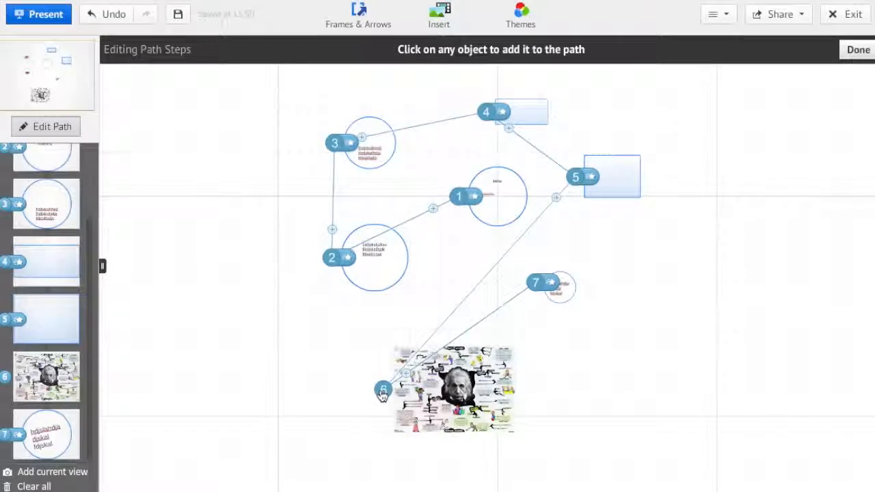
mouse_move(382, 396)
mouse_down()
mouse_move(392, 294)
mouse_move(408, 283)
mouse_move(391, 267)
mouse_up()
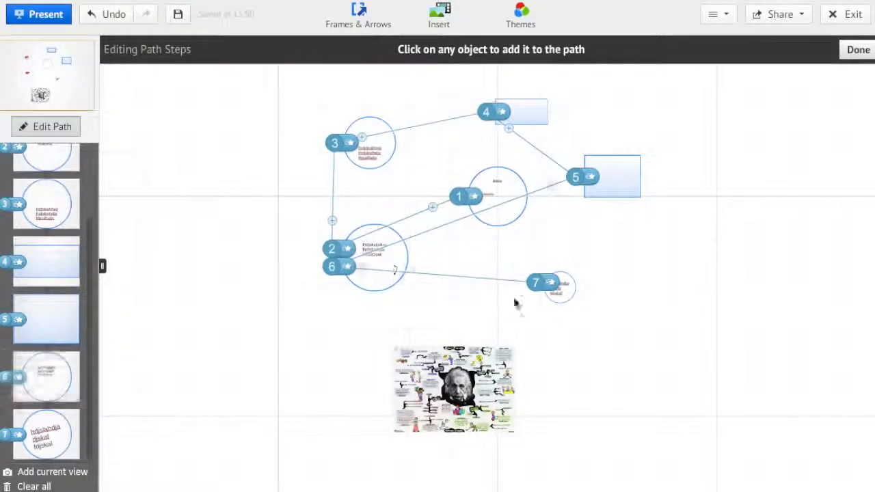
mouse_move(539, 284)
mouse_down()
mouse_move(369, 356)
mouse_move(383, 390)
mouse_up()
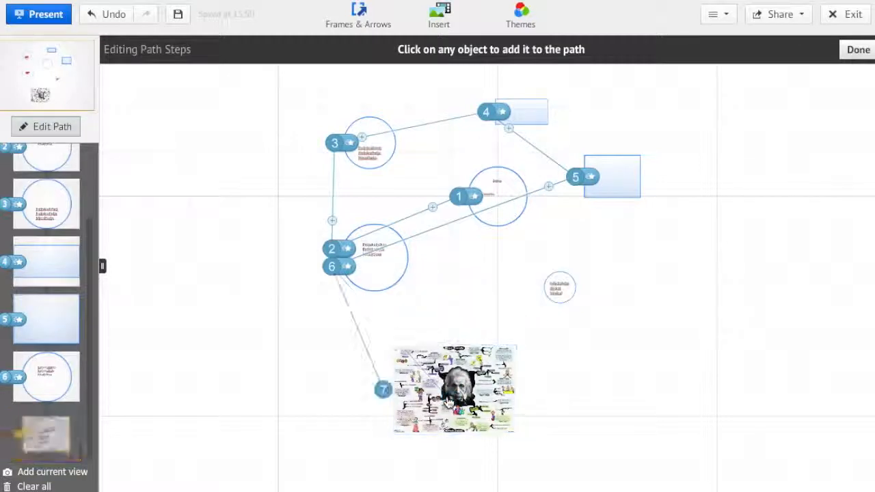